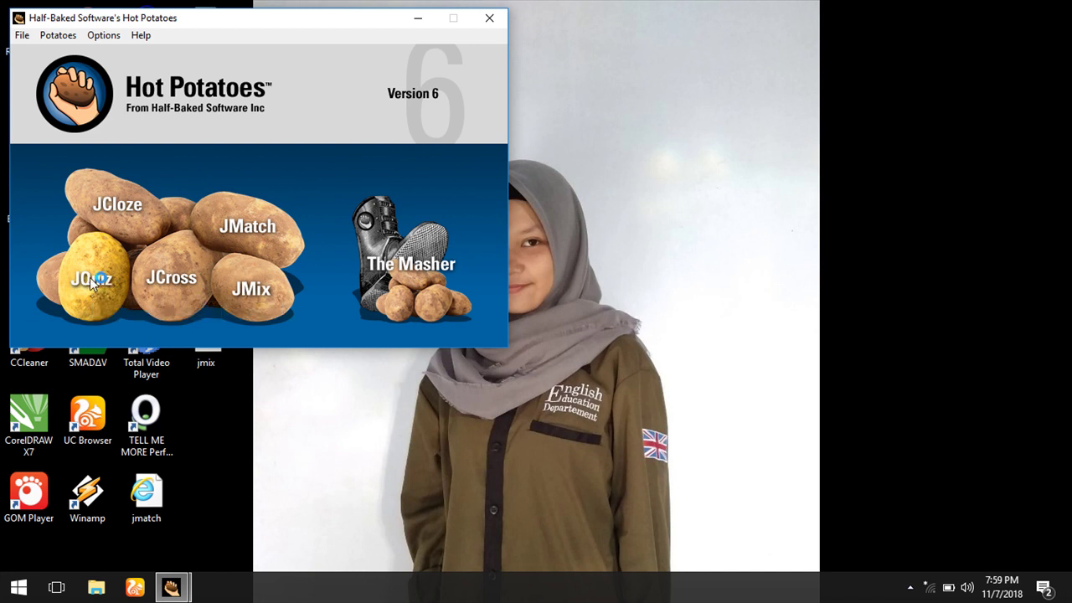
# Step: Start a JQuiz exercise and enter "have you ever.....him?" as the text of question 1
pyautogui.click(92, 281)
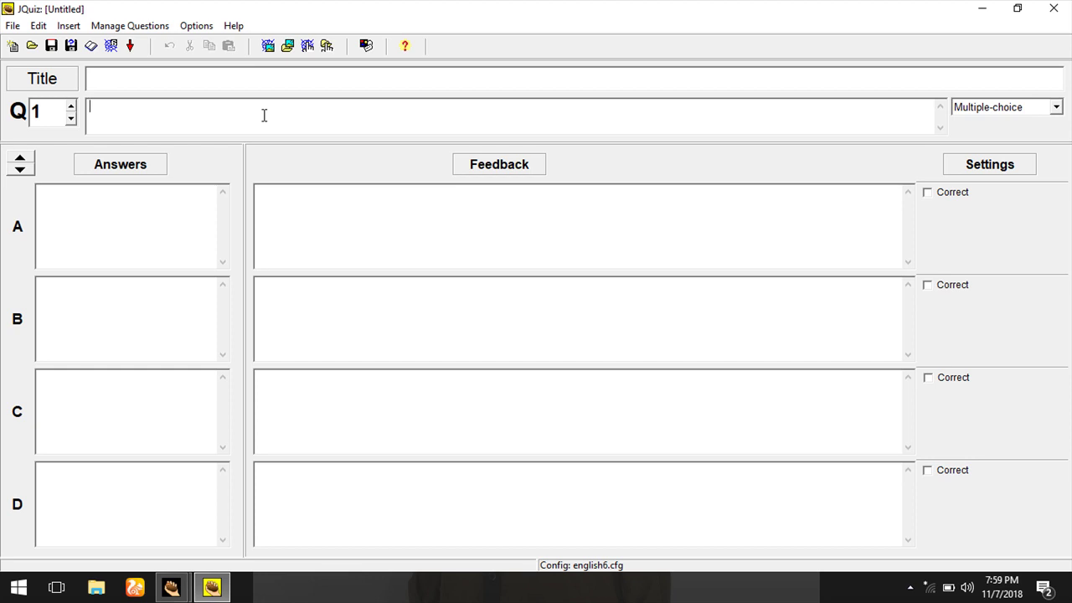
pyautogui.write('have ever')
pyautogui.press('BackSpace')
pyautogui.press('BackSpace')
pyautogui.press('BackSpace')
pyautogui.press('BackSpace')
pyautogui.write('you ever.....him?')
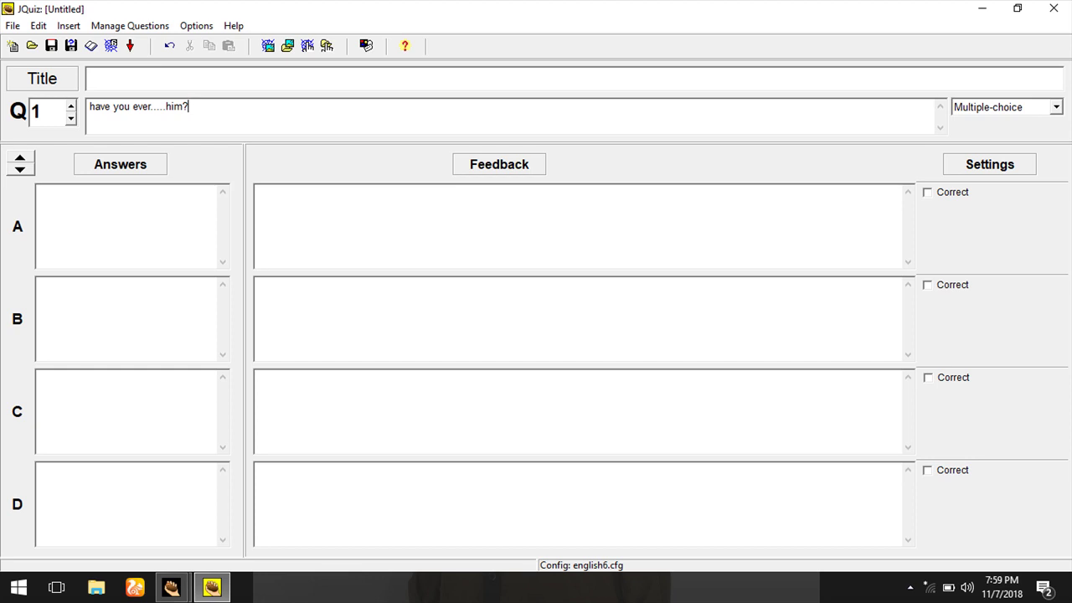
# Step: Enter "been met" as answer A and "met" as answer B of question 1
pyautogui.click(120, 234)
pyautogui.click(120, 313)
pyautogui.click(122, 395)
pyautogui.click(127, 511)
pyautogui.click(103, 220)
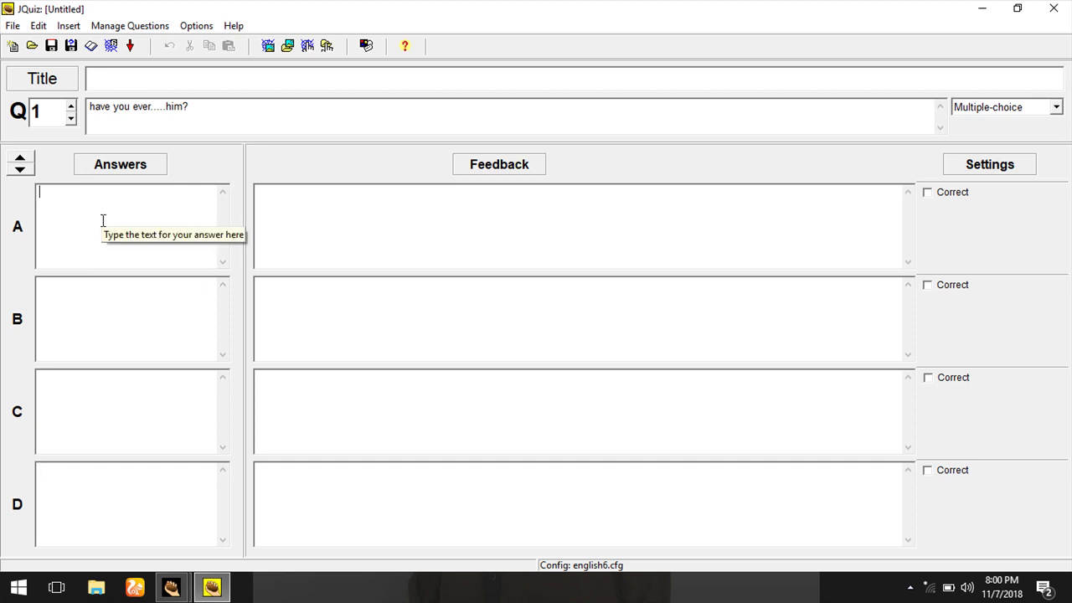
pyautogui.write('be')
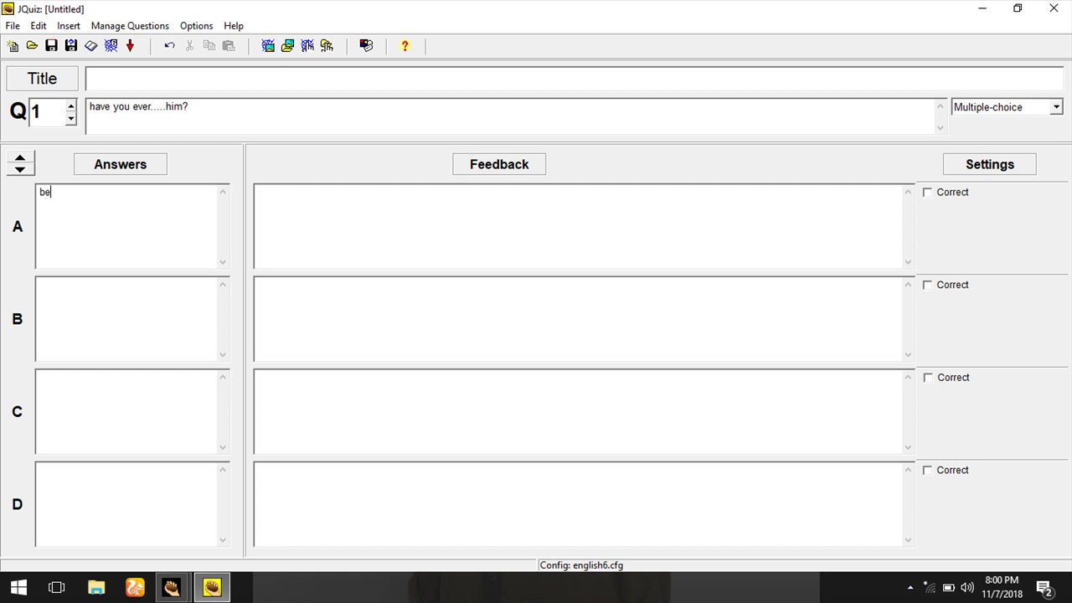
pyautogui.write('en met')
pyautogui.click(98, 320)
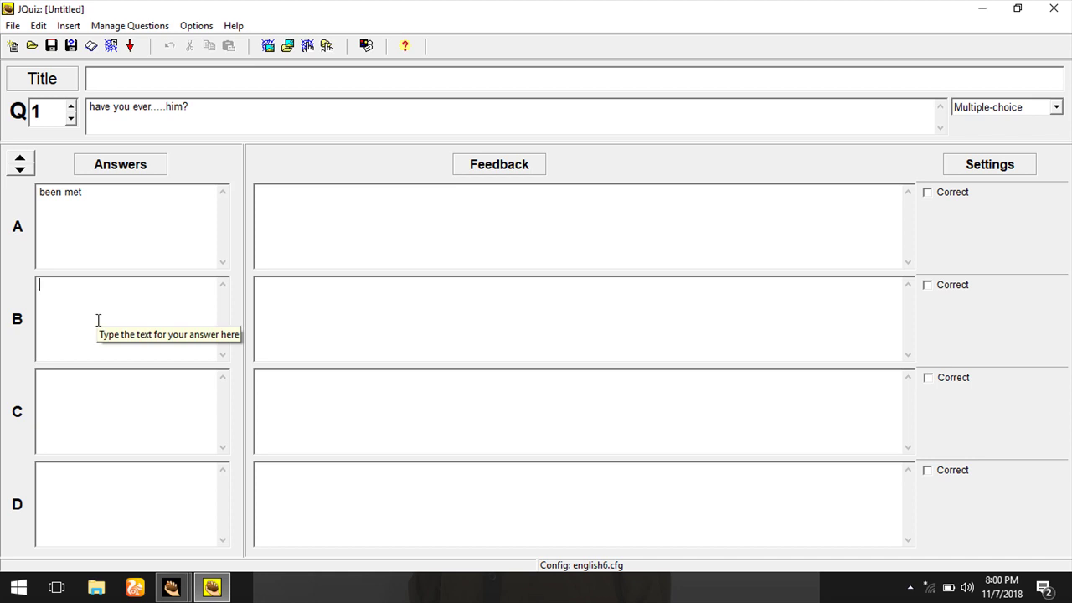
pyautogui.write('met')
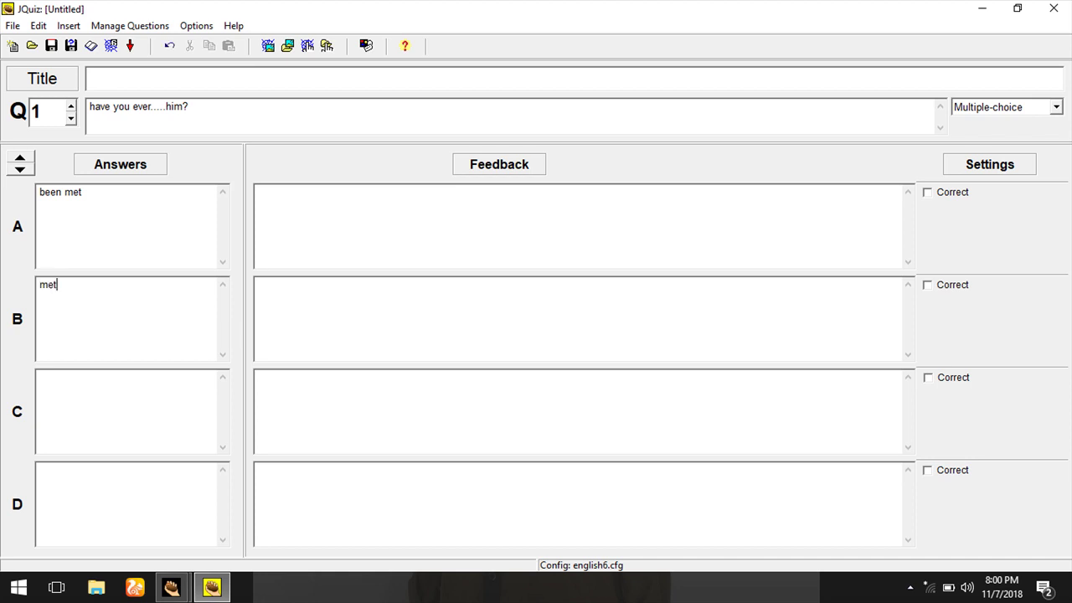
# Step: Enter "meet" as answer C and "meeting" as answer D, and mark answer B as correct
pyautogui.click(83, 406)
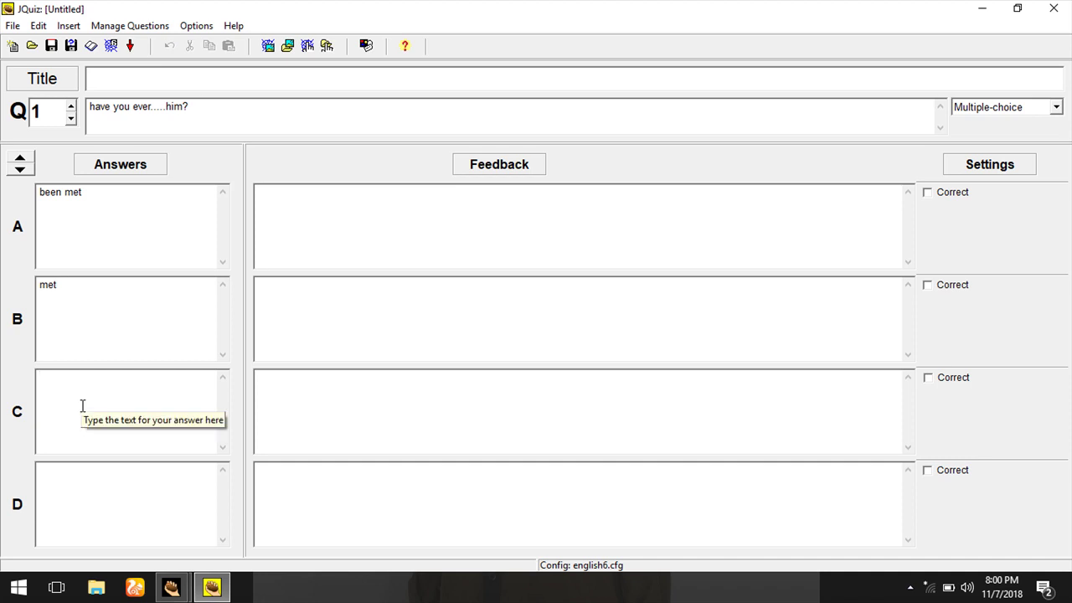
pyautogui.write('meet')
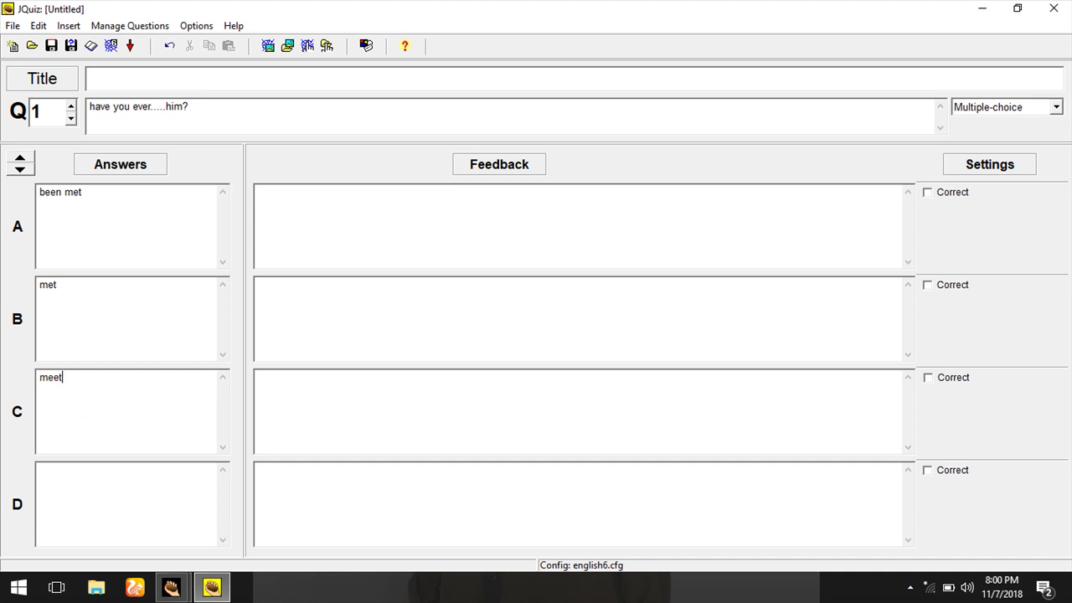
pyautogui.click(101, 524)
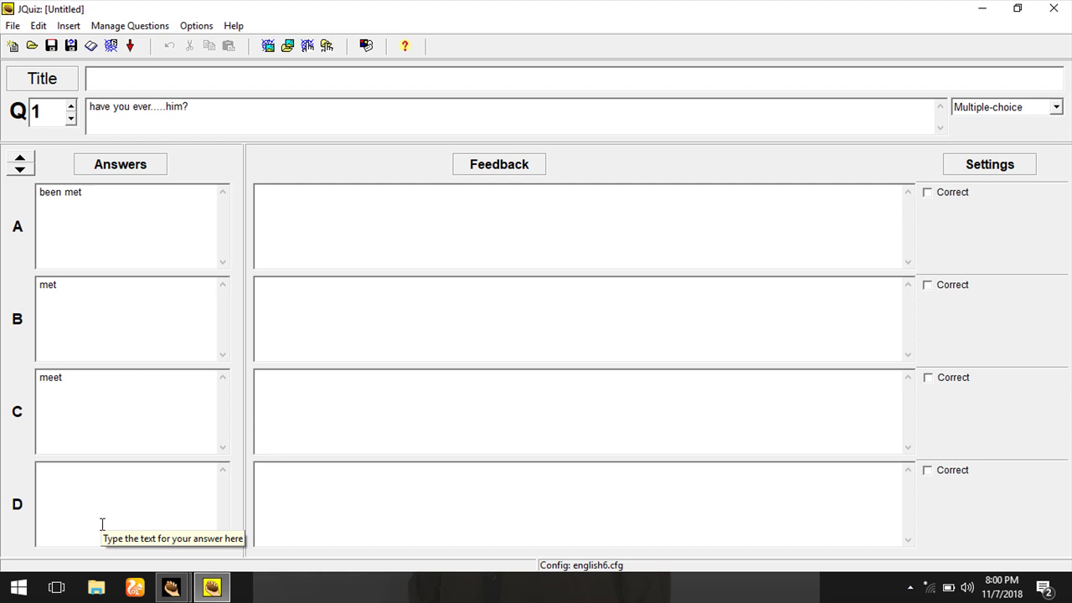
pyautogui.write('meeting')
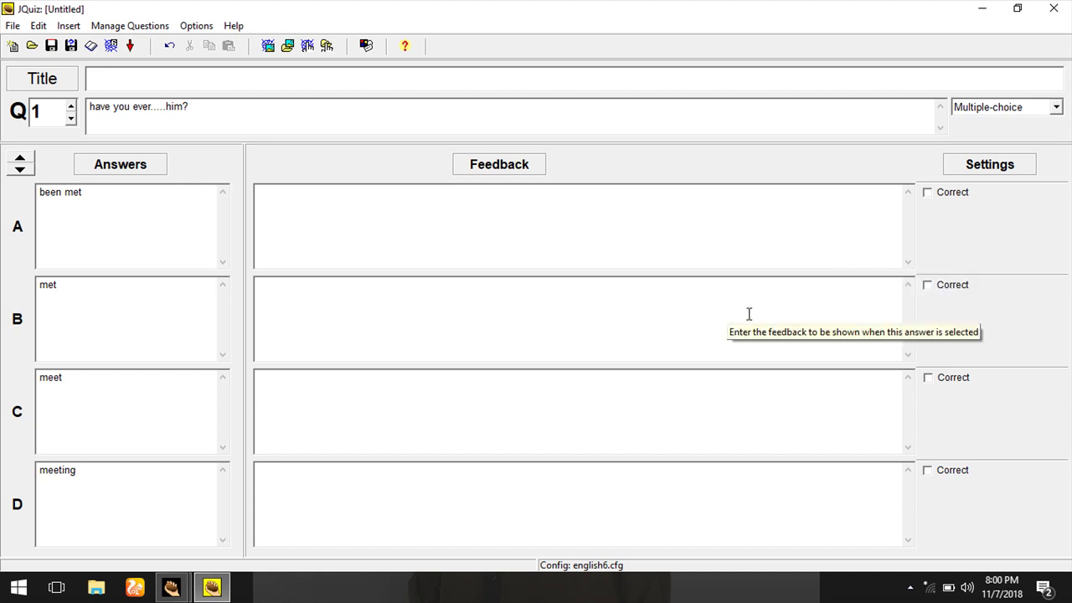
pyautogui.click(927, 285)
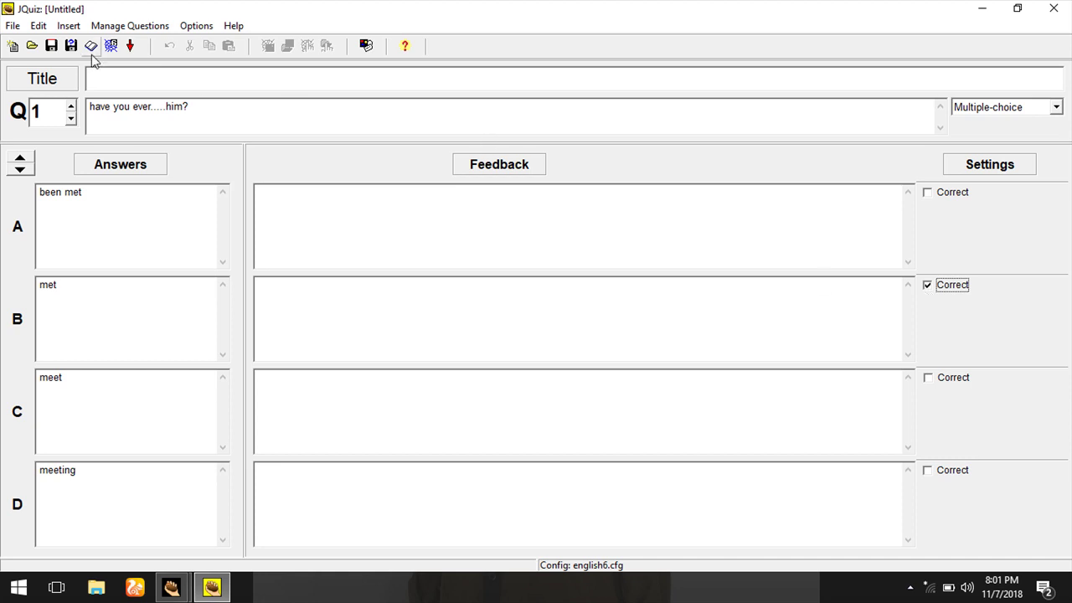
# Step: Export the quiz as a standard-format web page named "multiple choicee" in the hotpotatos folder, keeping the space in the file name
pyautogui.click(12, 26)
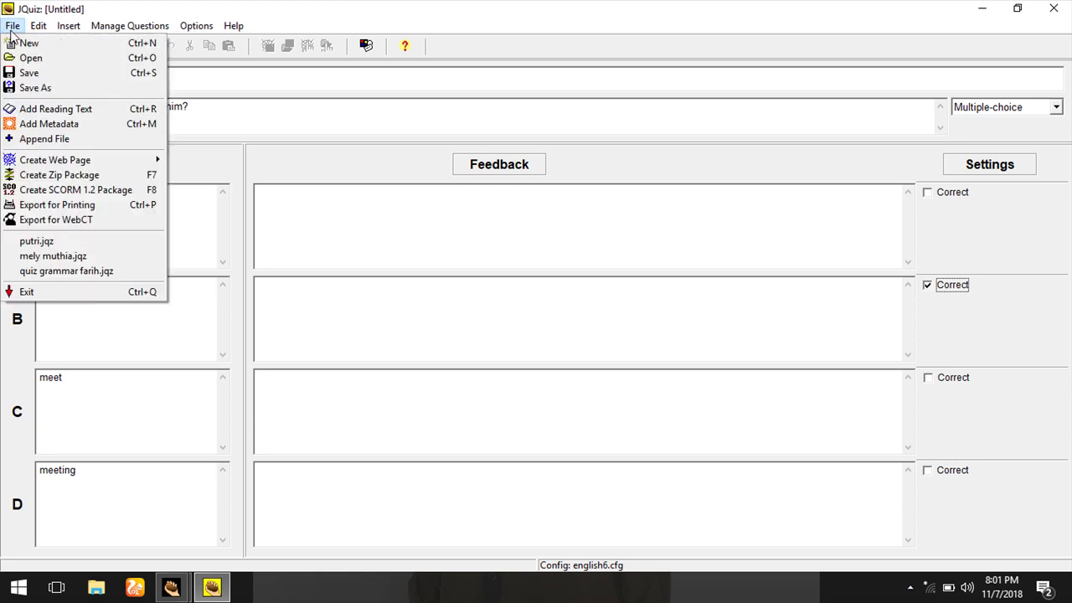
pyautogui.click(11, 28)
pyautogui.click(12, 28)
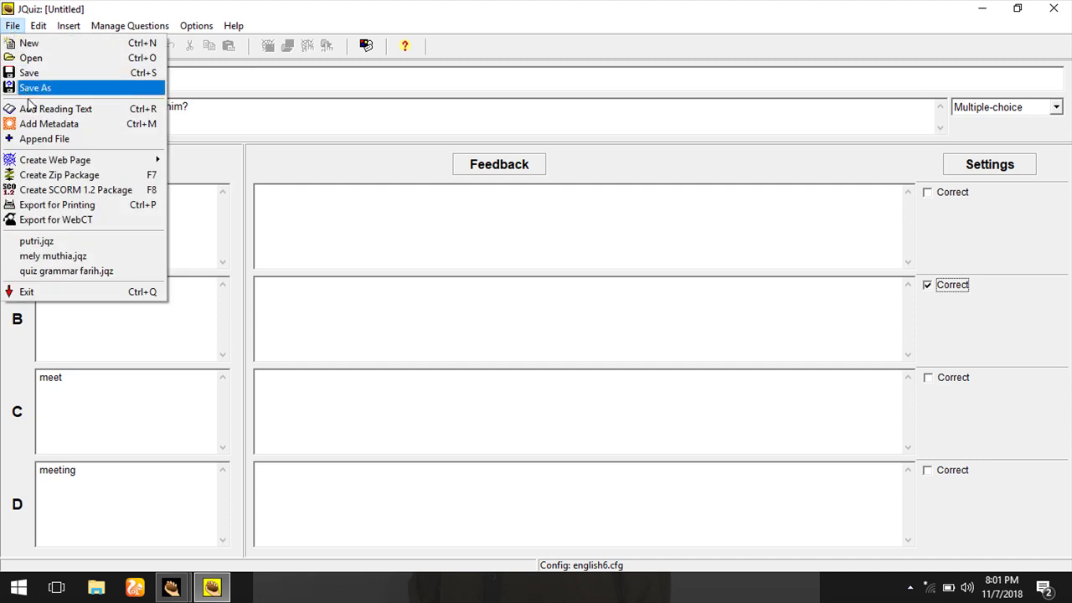
pyautogui.moveTo(32, 166)
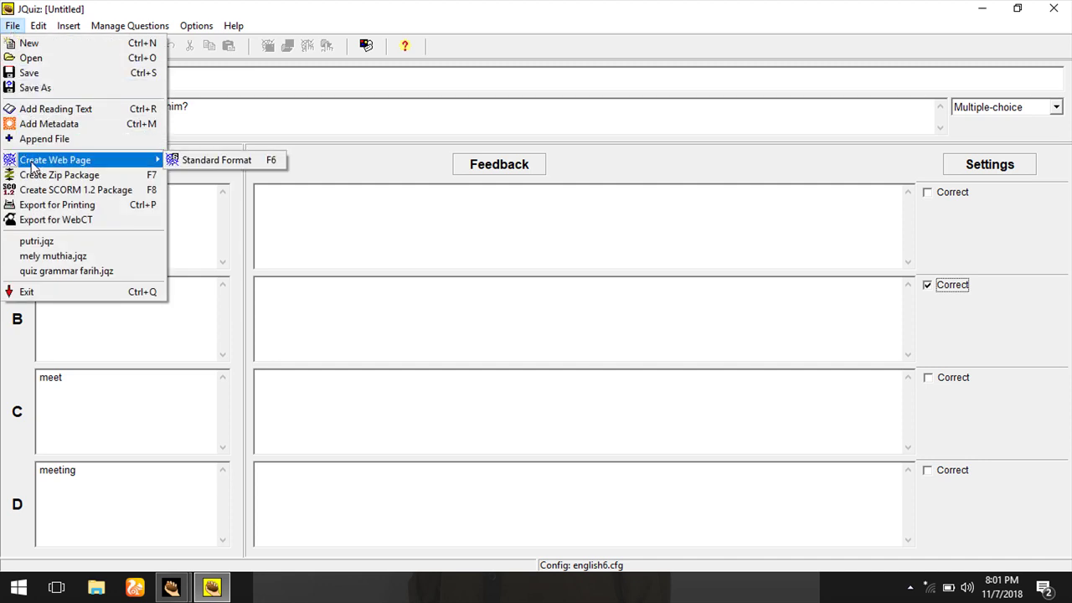
pyautogui.click(192, 162)
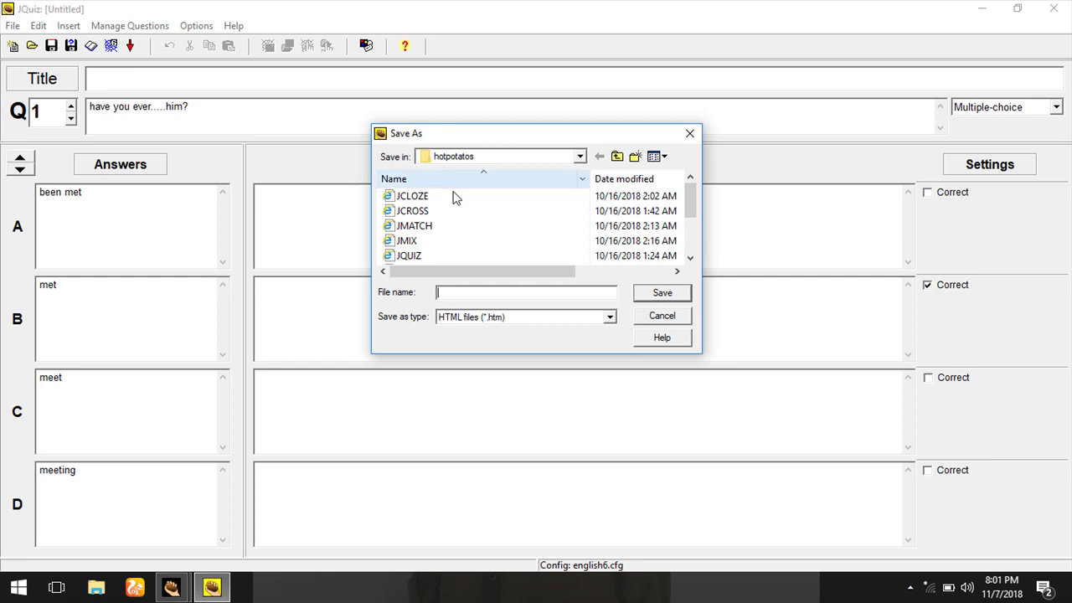
pyautogui.click(495, 296)
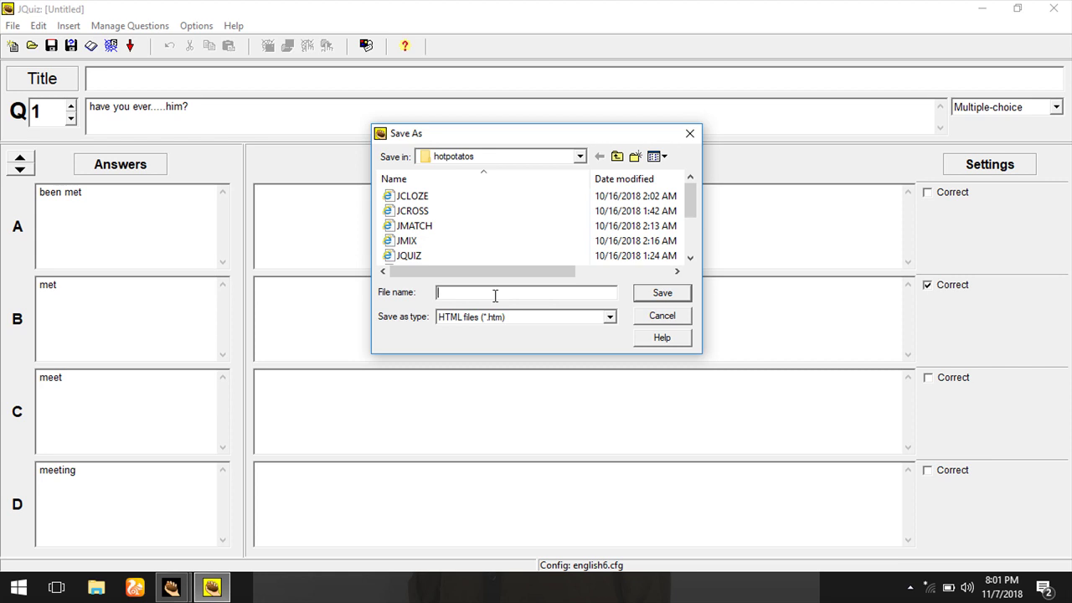
pyautogui.write('multi')
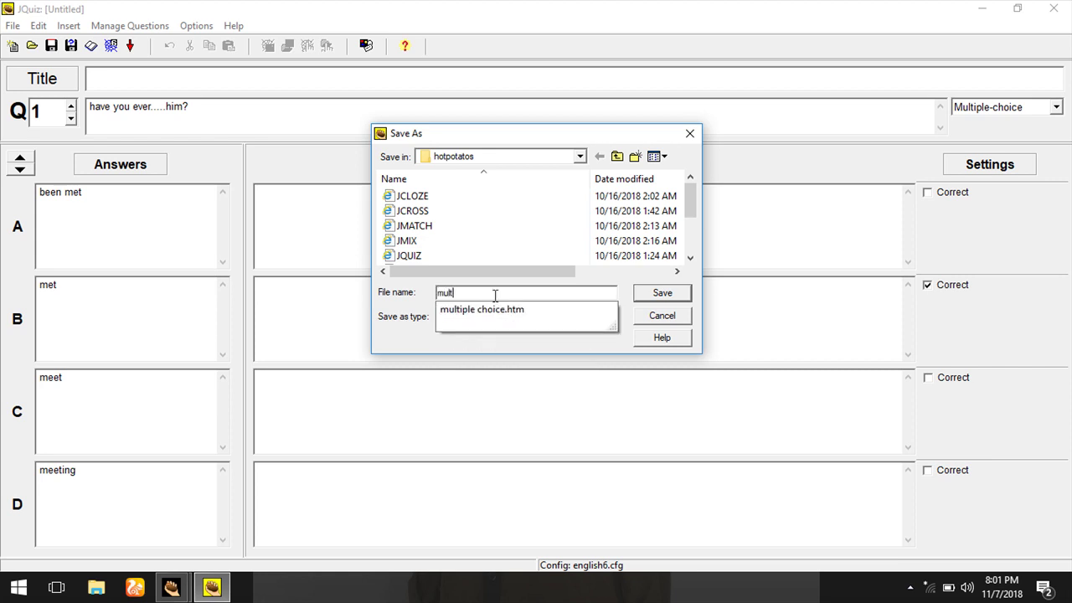
pyautogui.write('ple chio')
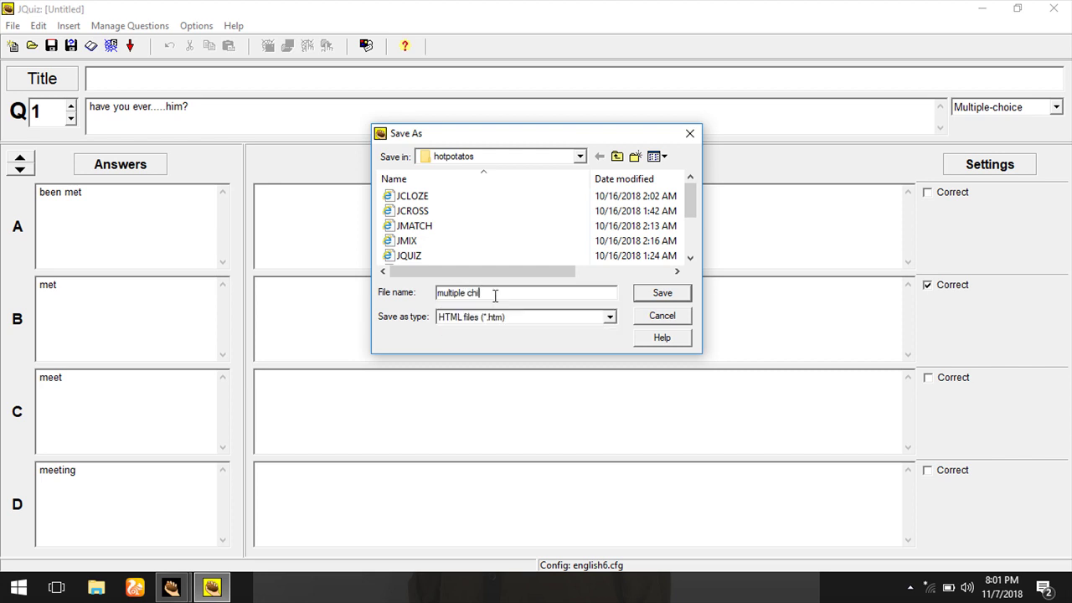
pyautogui.press('BackSpace')
pyautogui.press('BackSpace')
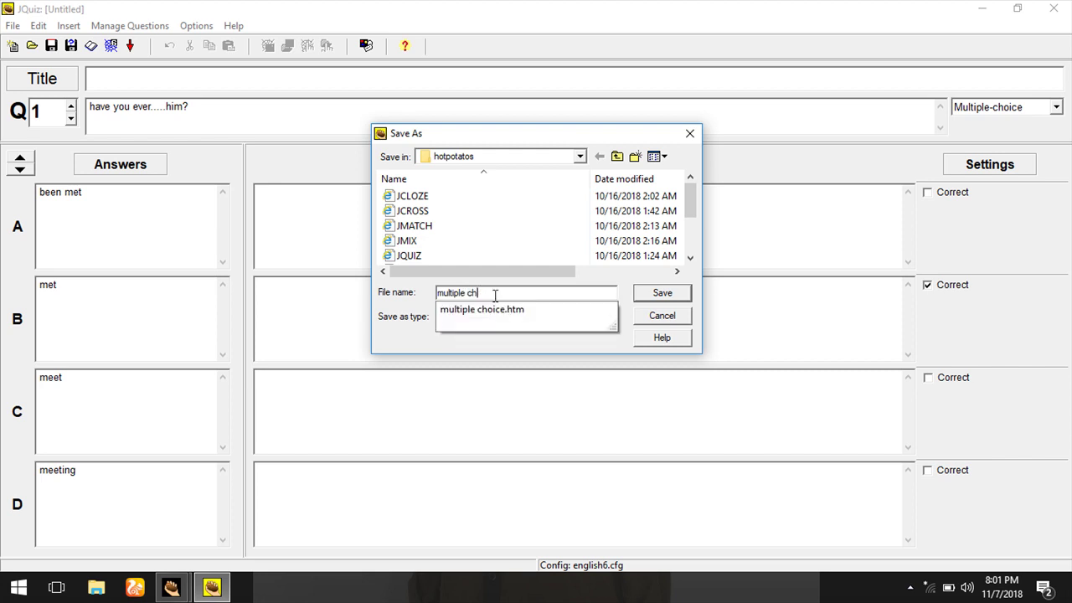
pyautogui.write('oice')
pyautogui.click(494, 293)
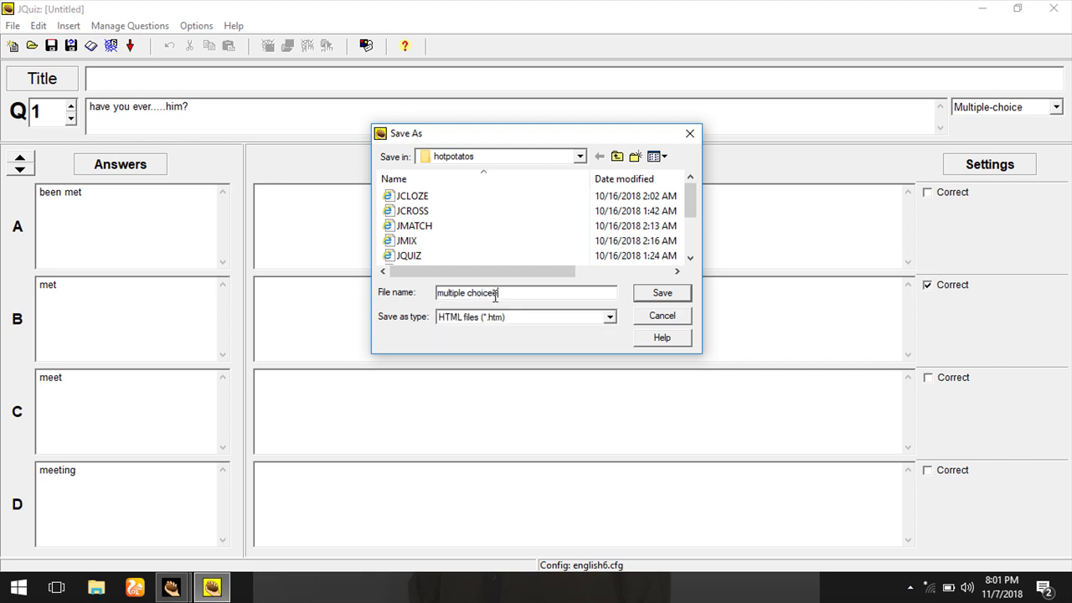
pyautogui.click(663, 295)
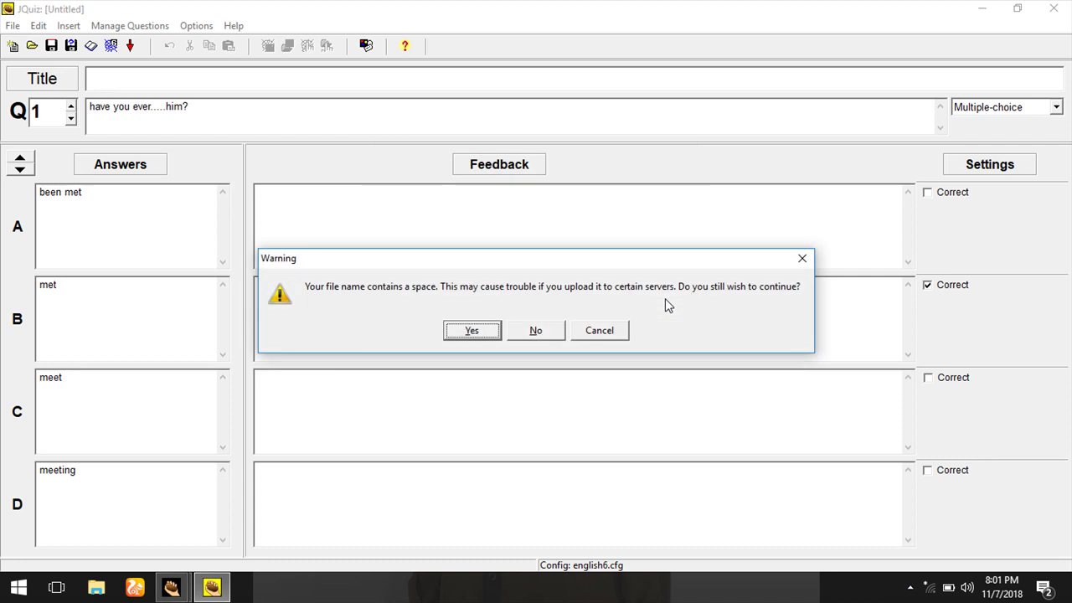
pyautogui.click(471, 331)
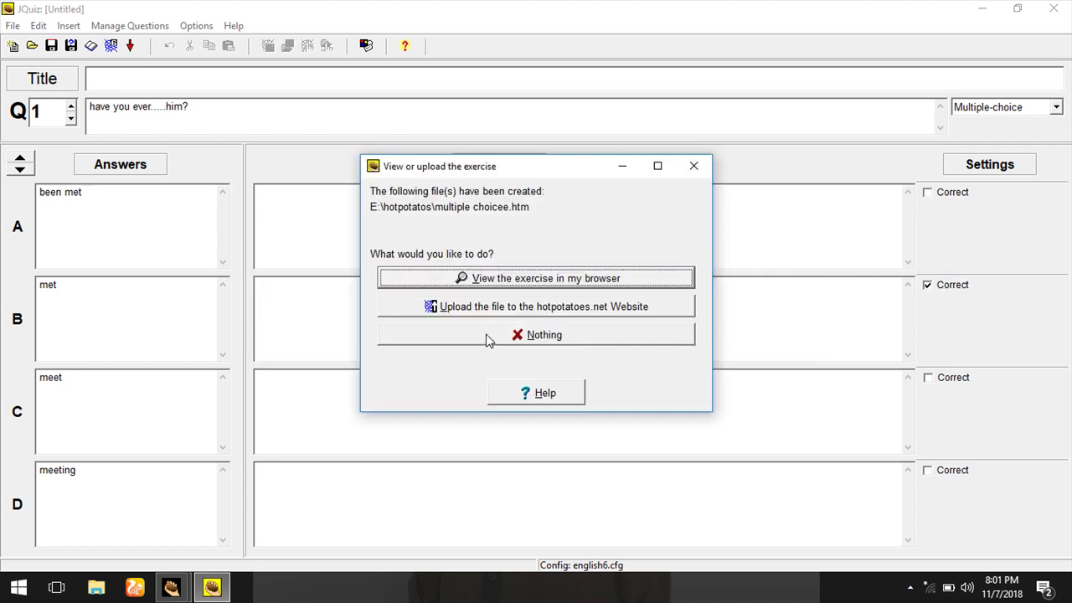
# Step: View the exported exercise in the browser with blocked content allowed, and test it by choosing answer A and then answer B
pyautogui.click(546, 283)
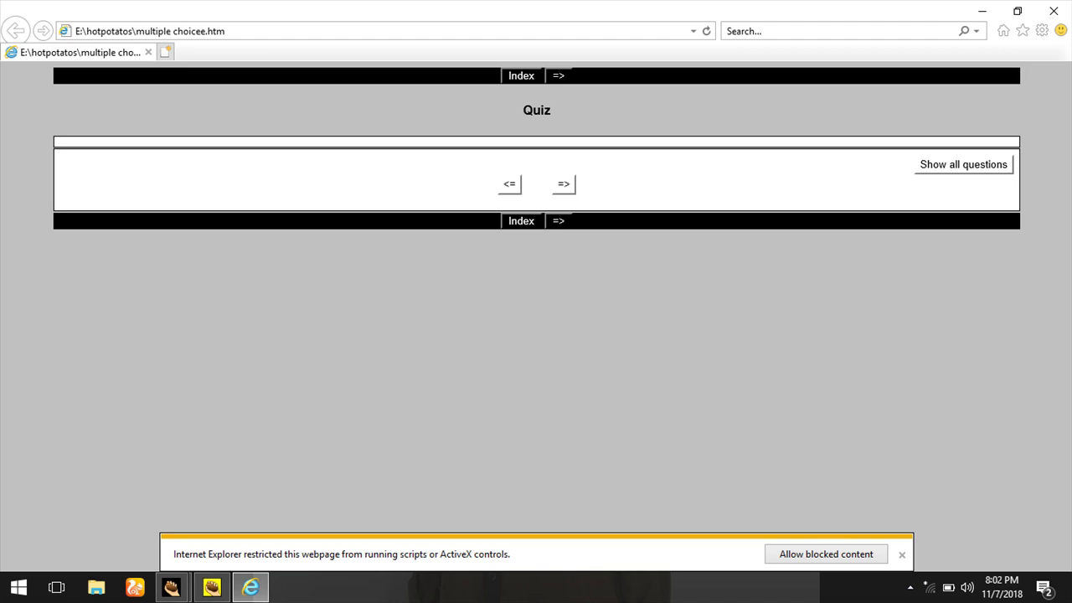
pyautogui.click(816, 554)
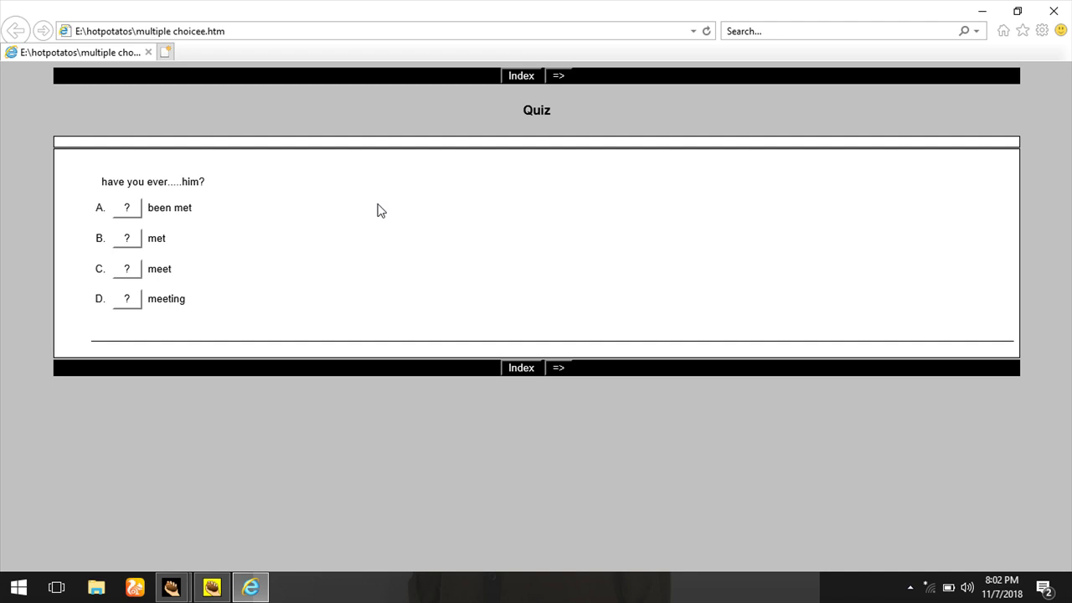
pyautogui.click(127, 210)
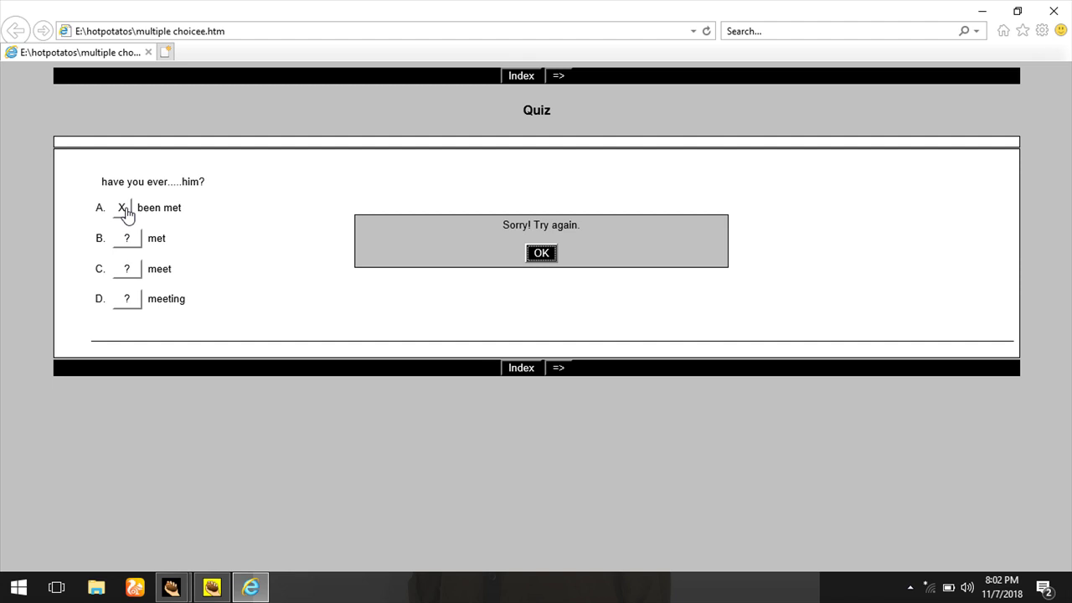
pyautogui.click(537, 254)
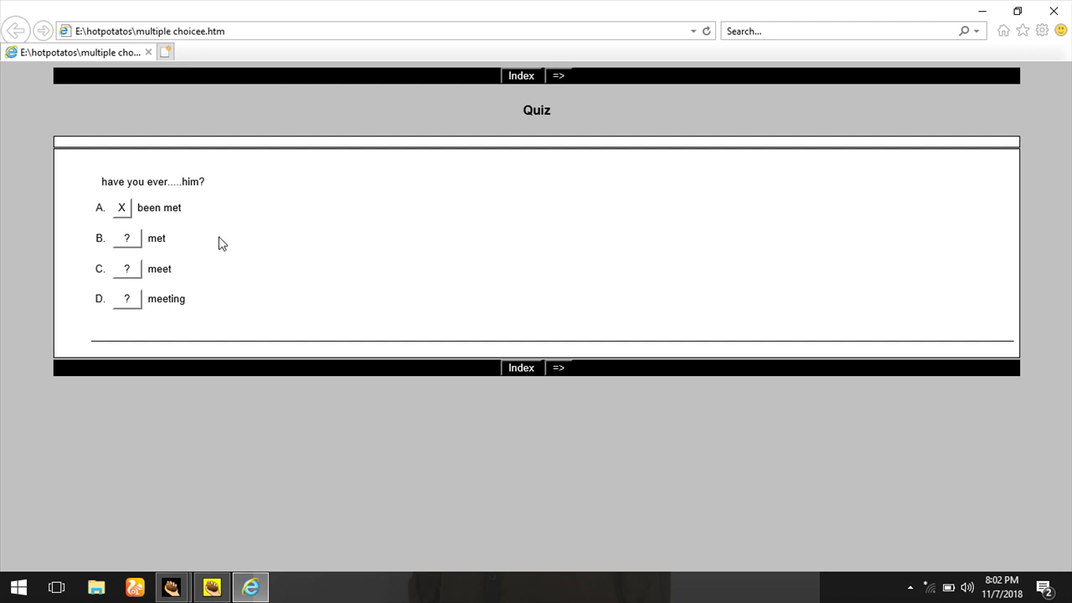
pyautogui.click(124, 241)
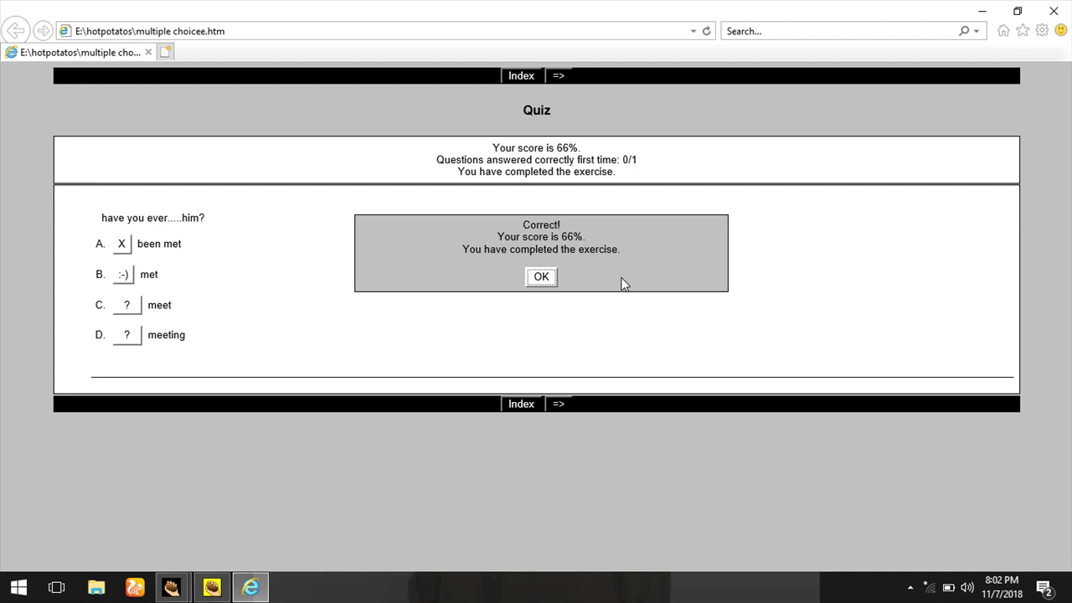
pyautogui.click(538, 281)
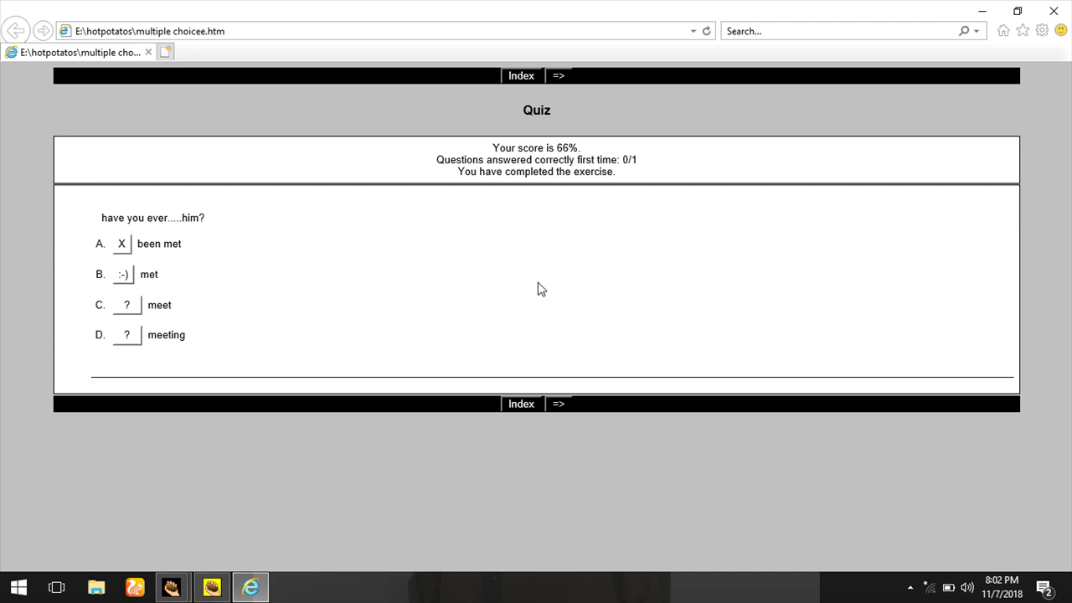